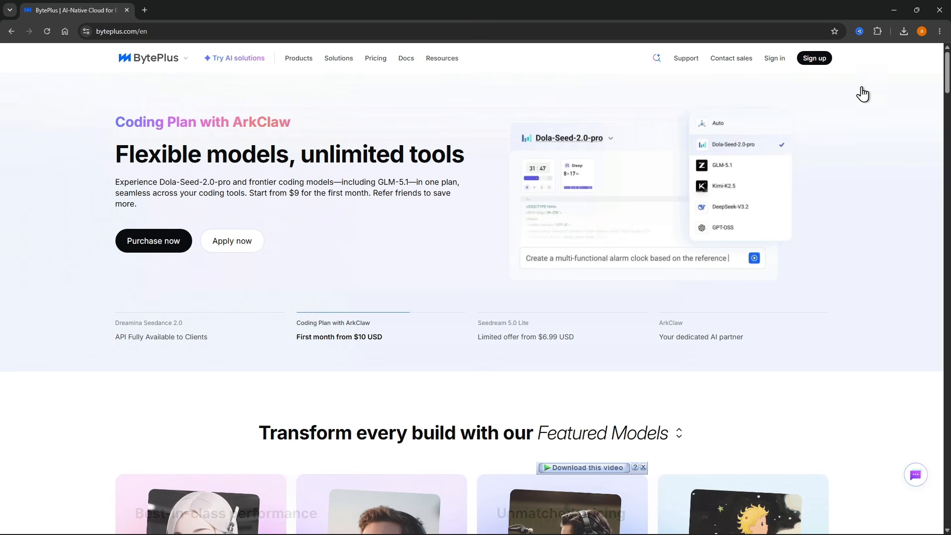
# Sign up for a BytePlus account using an existing Google account
pyautogui.click(817, 65)
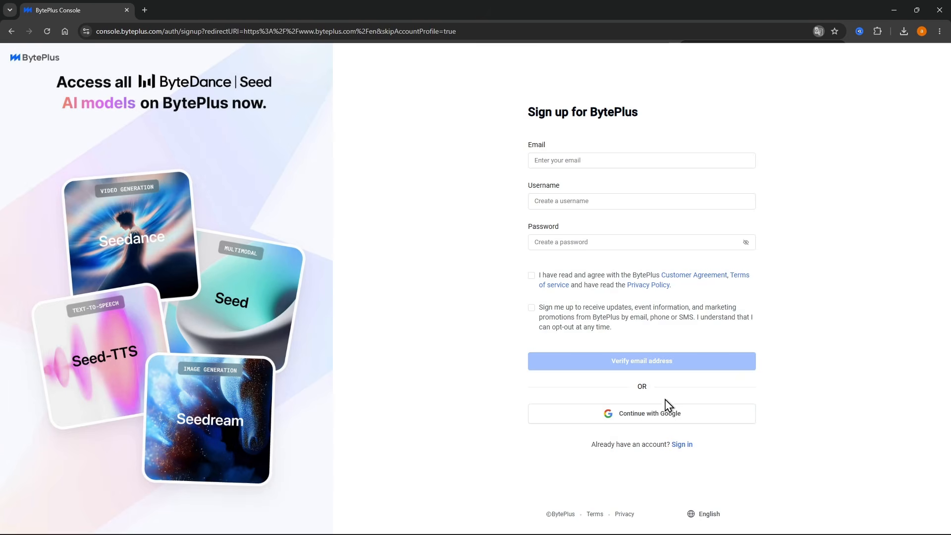
pyautogui.click(638, 418)
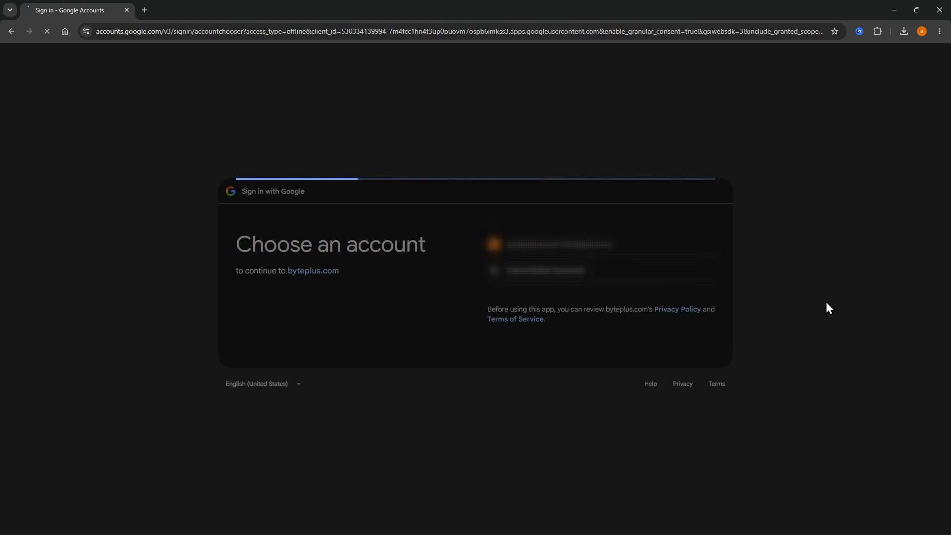
pyautogui.click(700, 345)
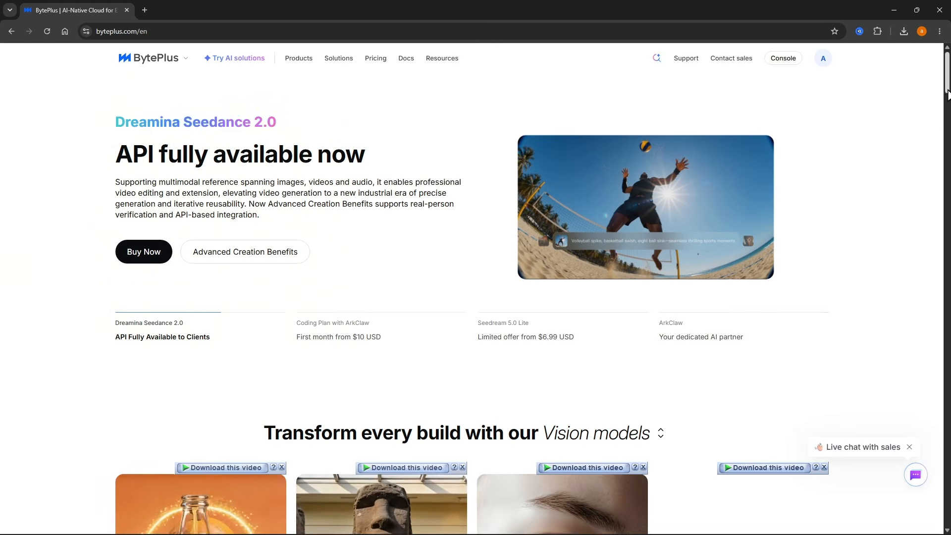
# Show the Featured Models on the home page and open the Dreamina Seedance 2.0 product page
pyautogui.scroll(-6, 824, 333)
pyautogui.moveTo(602, 117)
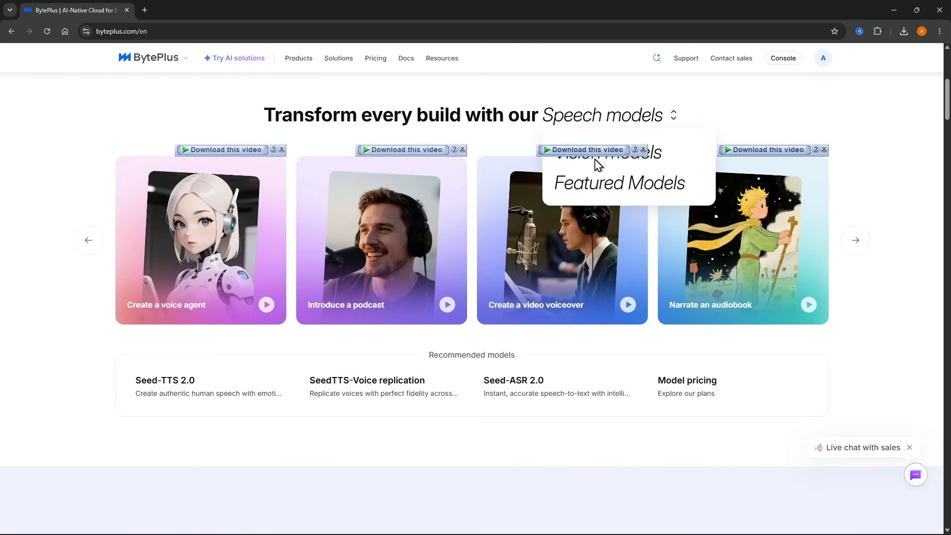
pyautogui.moveTo(221, 374)
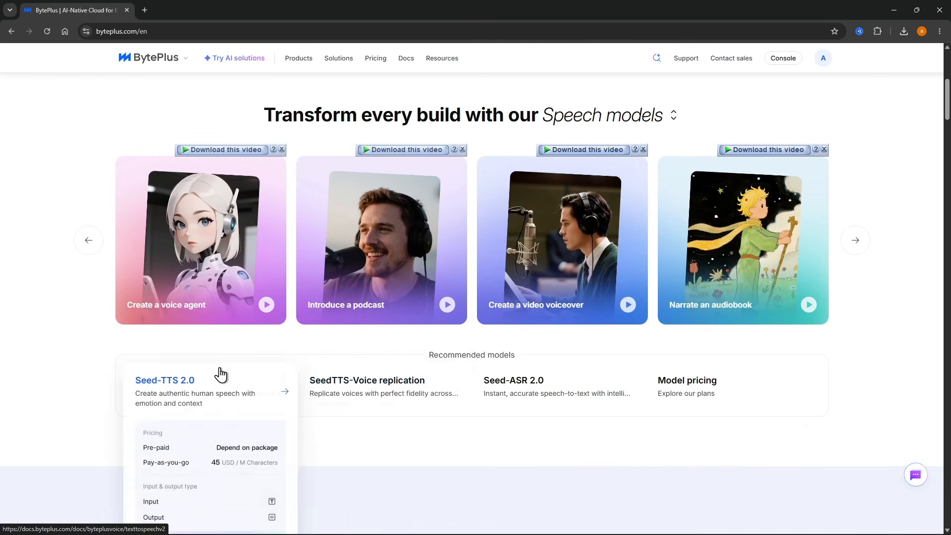
pyautogui.click(860, 243)
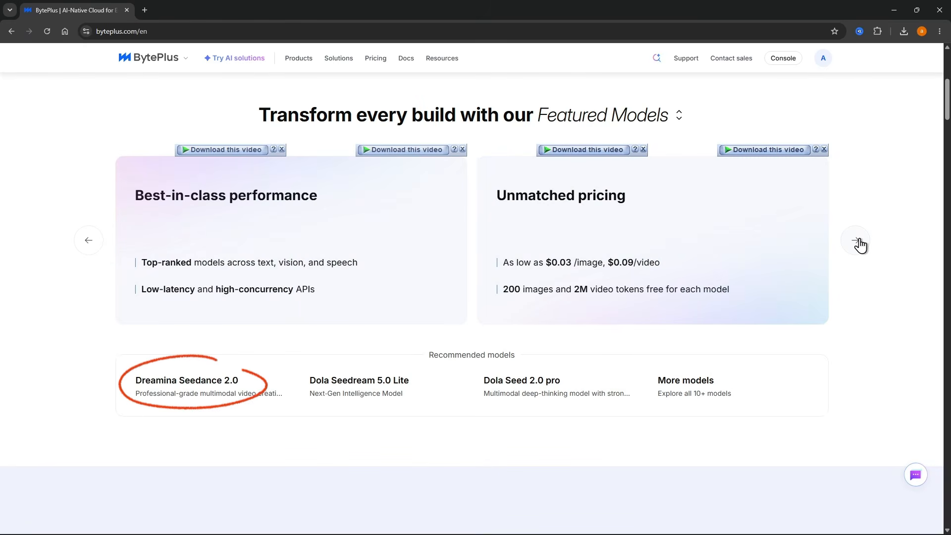
pyautogui.moveTo(203, 458)
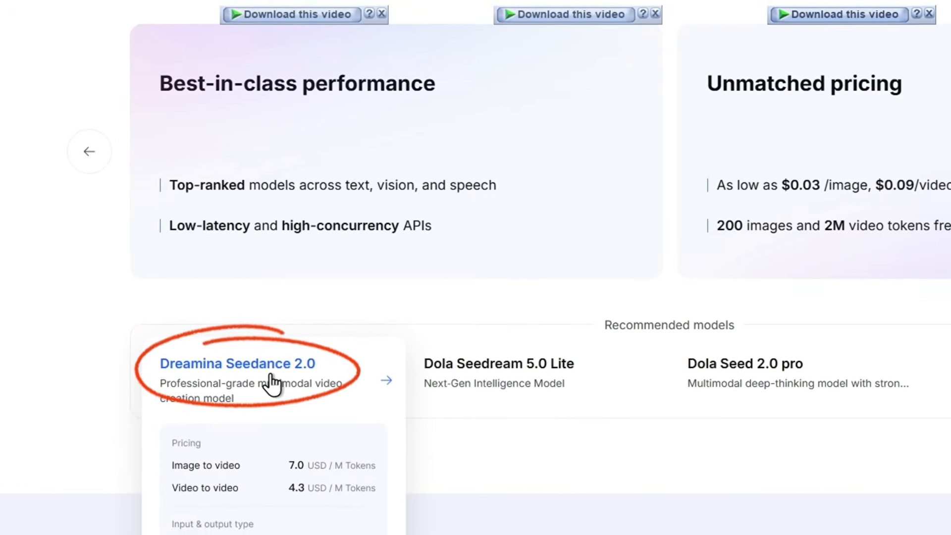
pyautogui.click(260, 382)
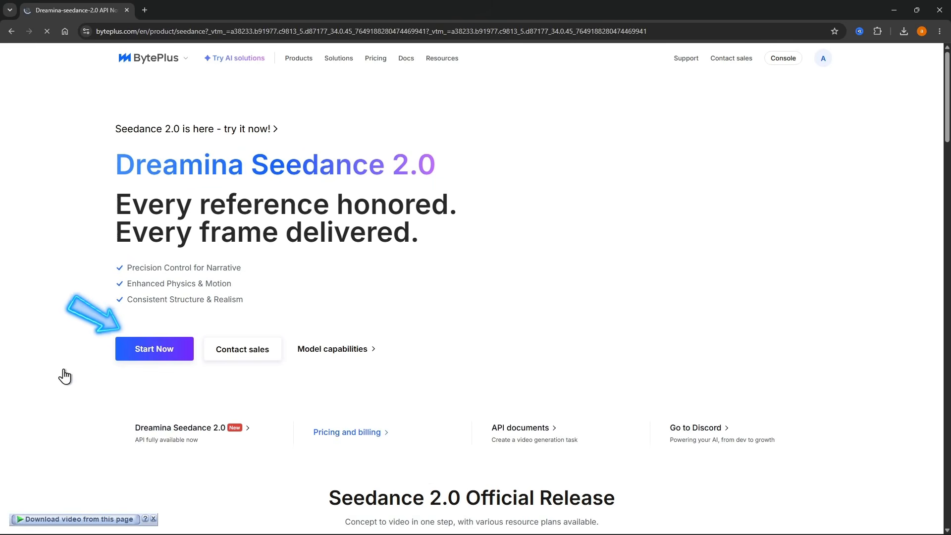
# Start Seedance, enter the ModelArk Playground for video generation and acknowledge the model release notice
pyautogui.click(160, 354)
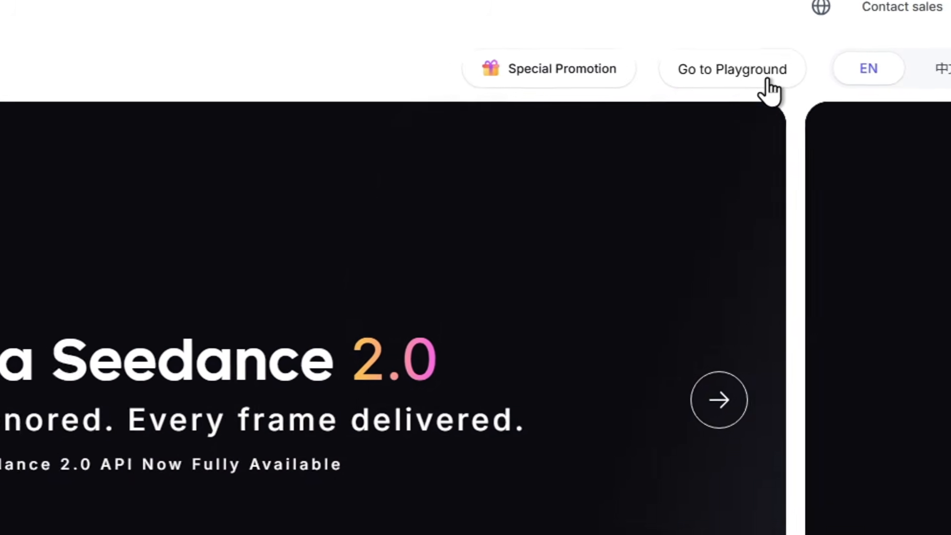
pyautogui.click(769, 89)
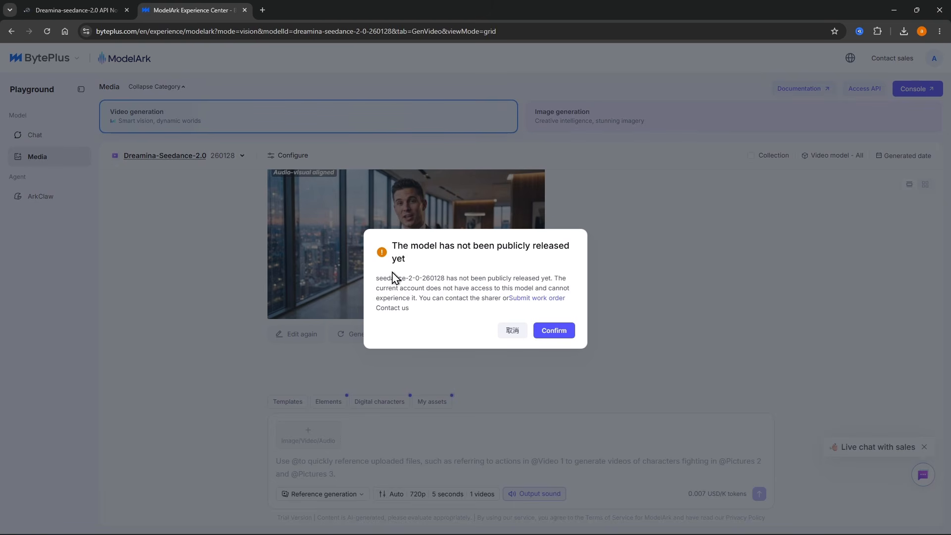
pyautogui.click(554, 331)
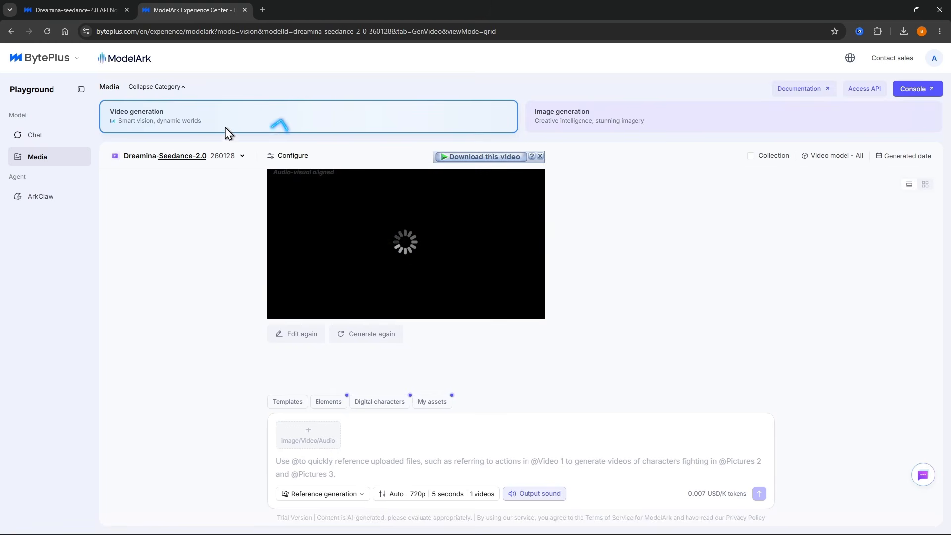
# Choose the ByteDance-Seedance-1.5-pro video model and check its free credits
pyautogui.click(219, 158)
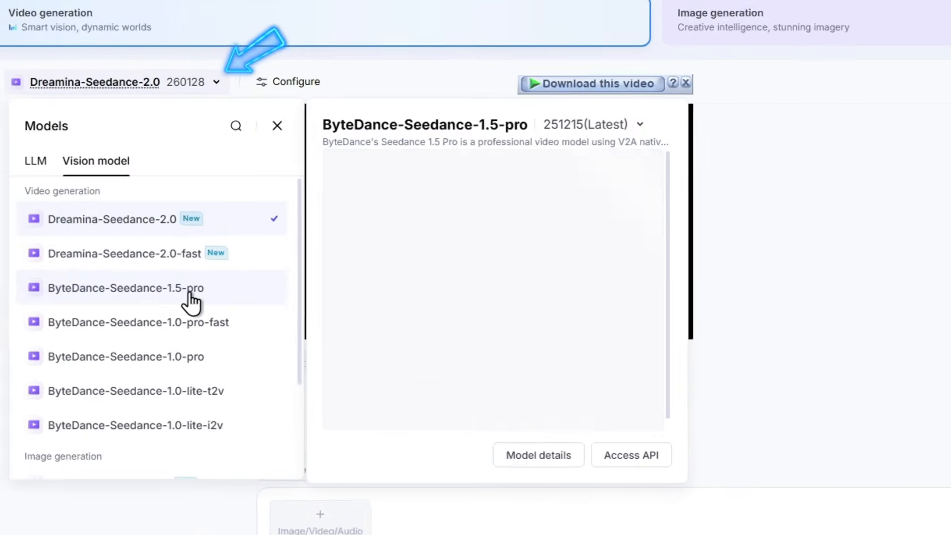
pyautogui.click(227, 292)
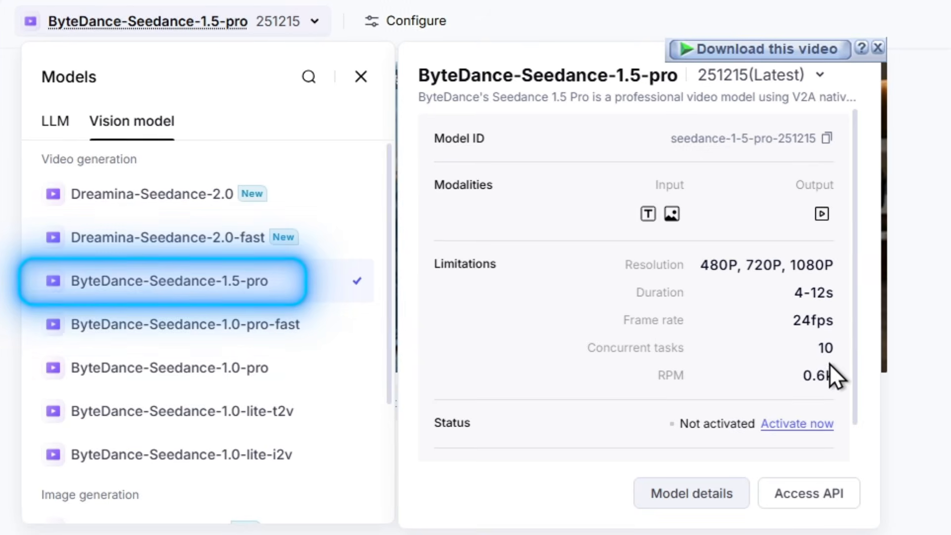
pyautogui.scroll(-1, 830, 366)
pyautogui.moveTo(641, 452)
pyautogui.mouseDown()
pyautogui.moveTo(680, 427)
pyautogui.moveTo(851, 438)
pyautogui.mouseUp()
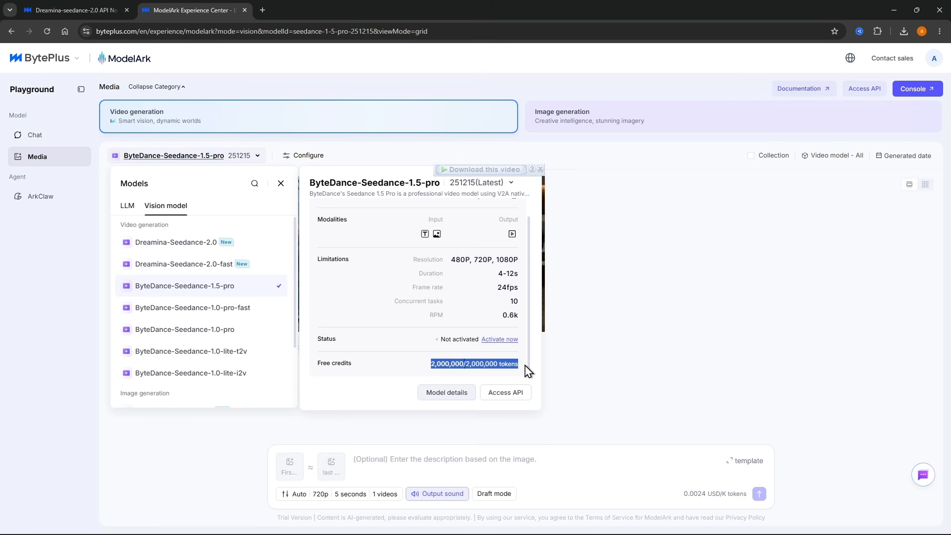
pyautogui.click(656, 296)
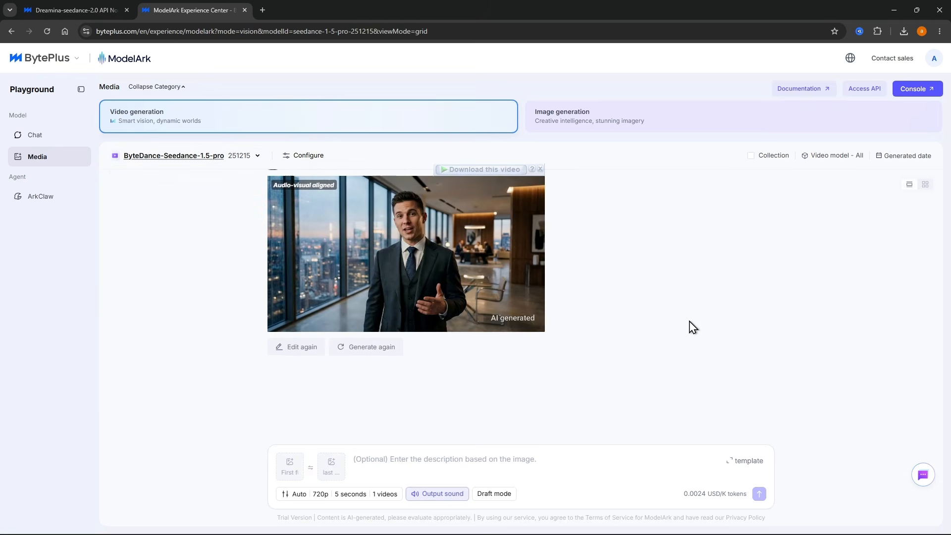
# Paste the prompt about a masked agent sprinting across rooftops in a heavy rainstorm at night into the video description
pyautogui.scroll(-3, 691, 324)
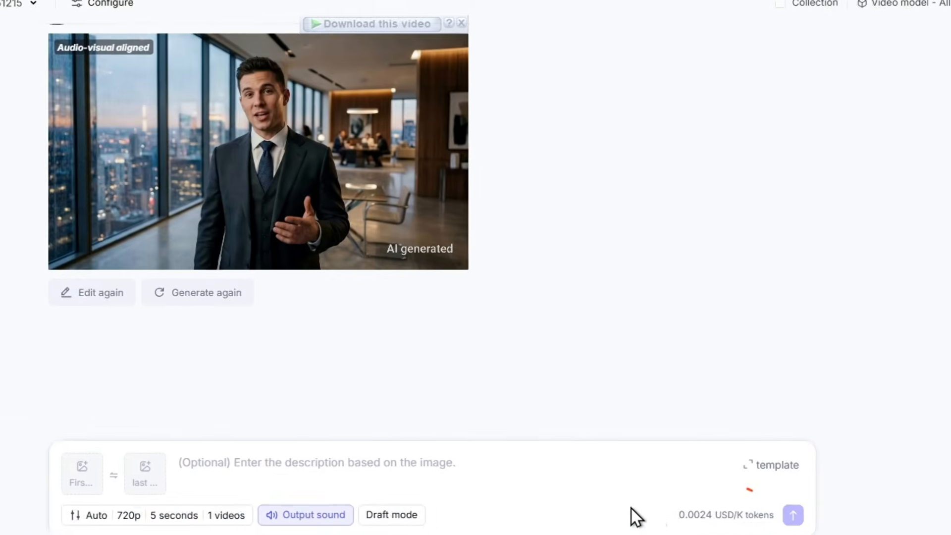
pyautogui.moveTo(695, 497)
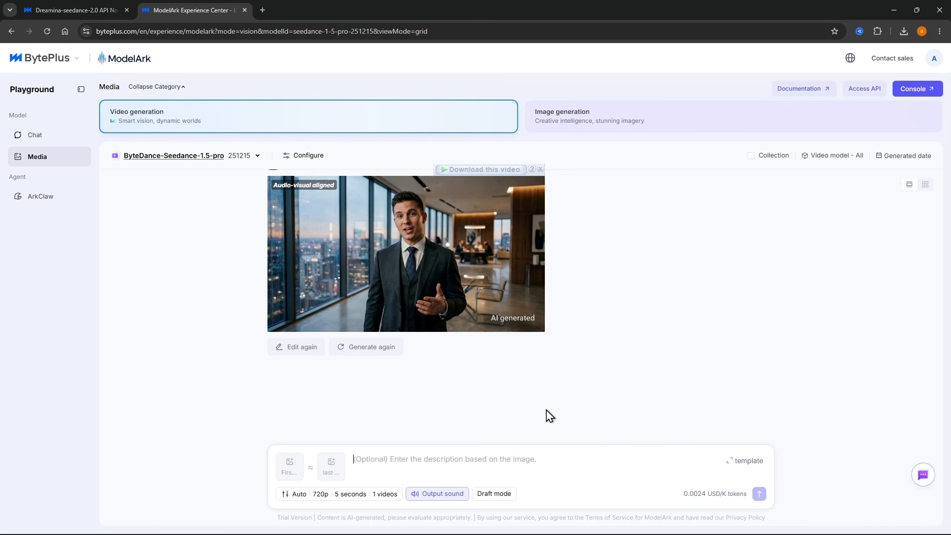
pyautogui.rightClick(421, 460)
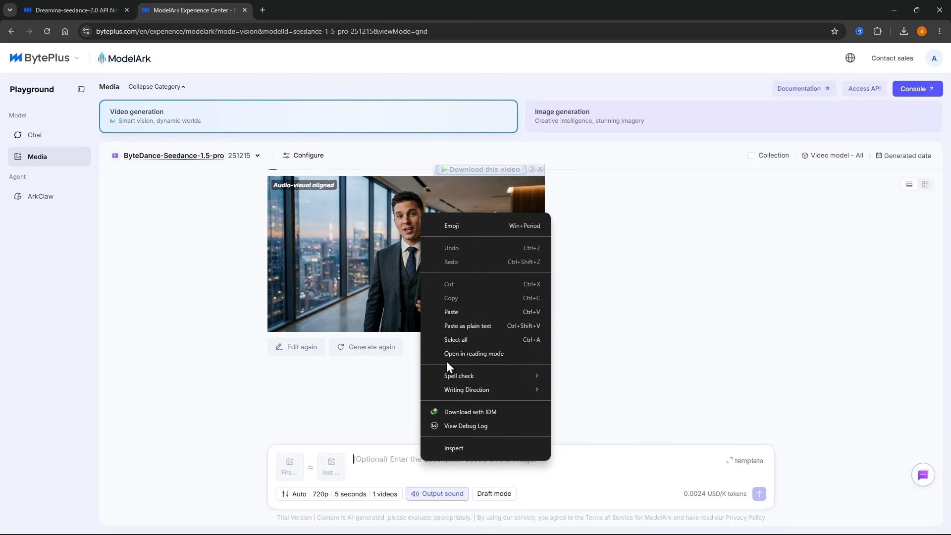
pyautogui.click(461, 311)
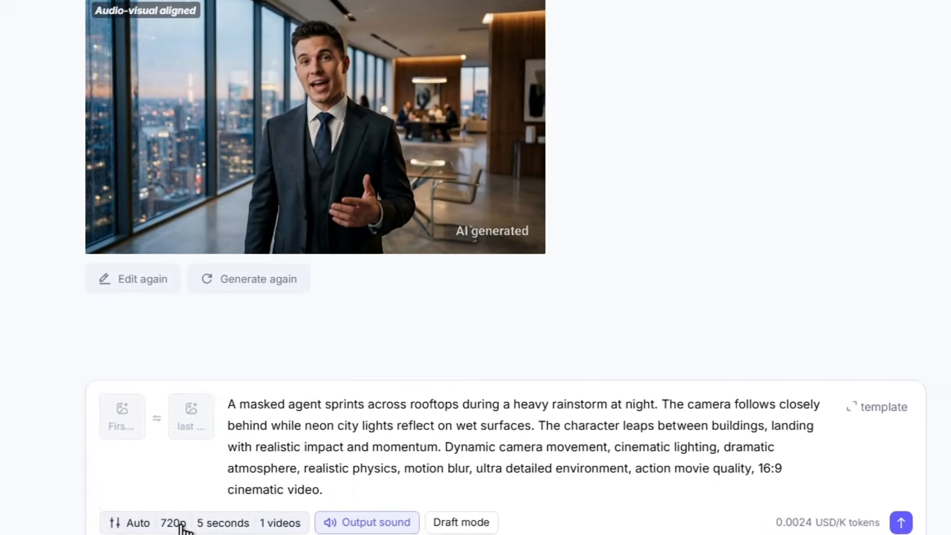
# Try the 16:9 aspect ratio for the video and switch back to Smart
pyautogui.click(320, 494)
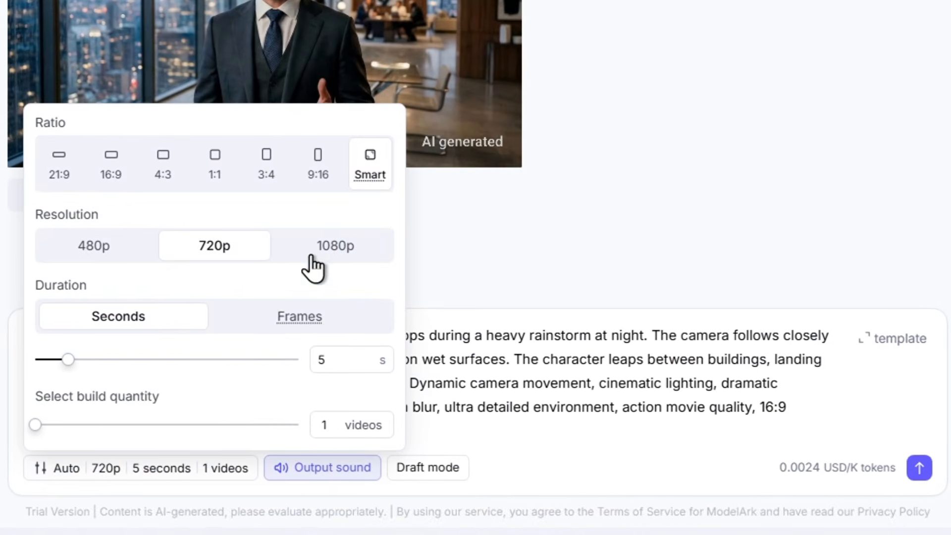
pyautogui.click(119, 171)
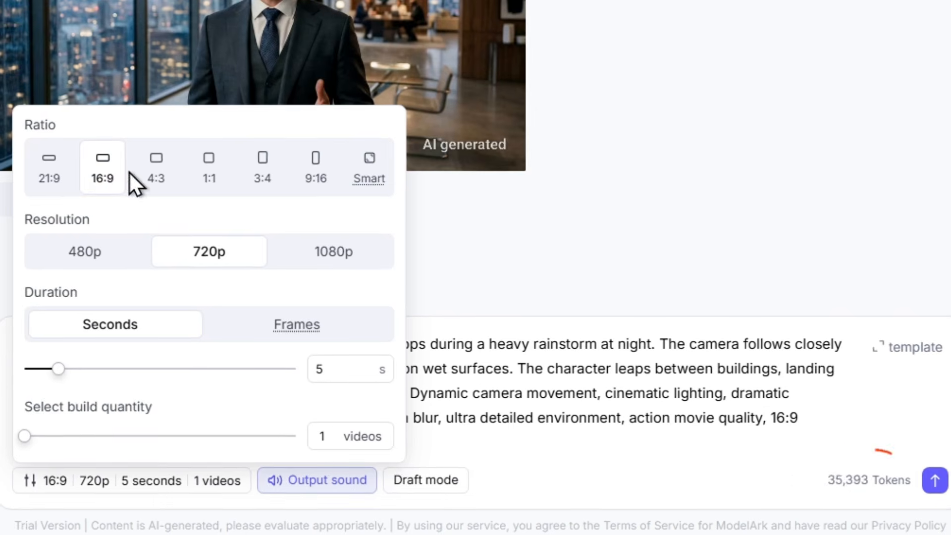
pyautogui.click(827, 269)
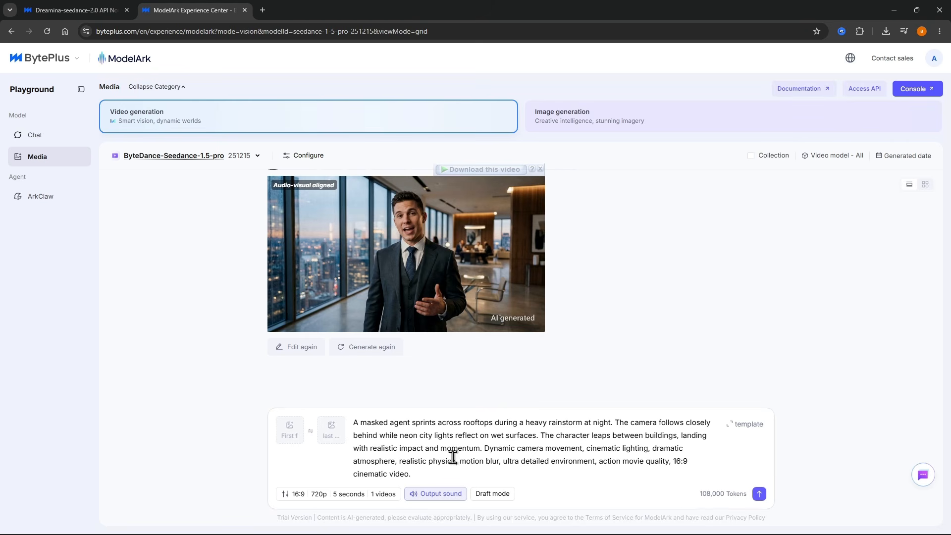
pyautogui.click(306, 494)
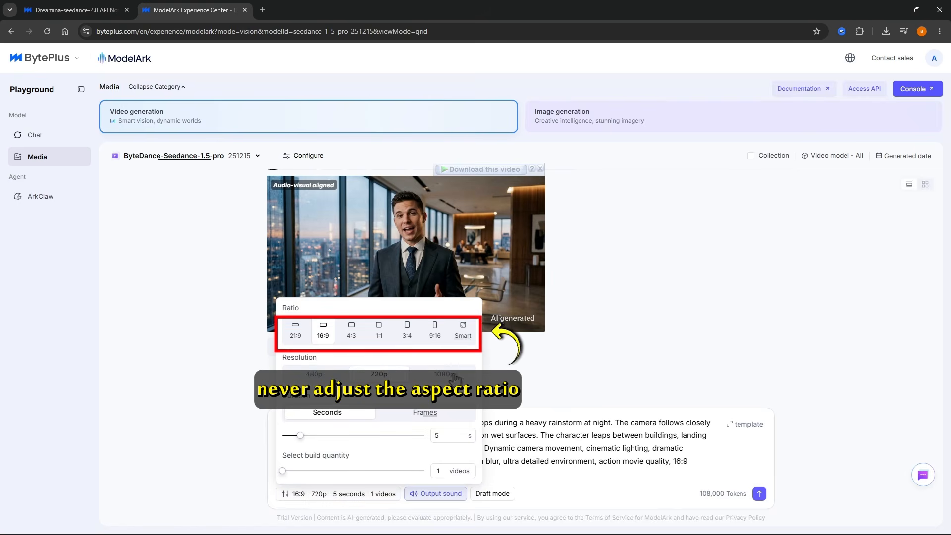
pyautogui.click(463, 337)
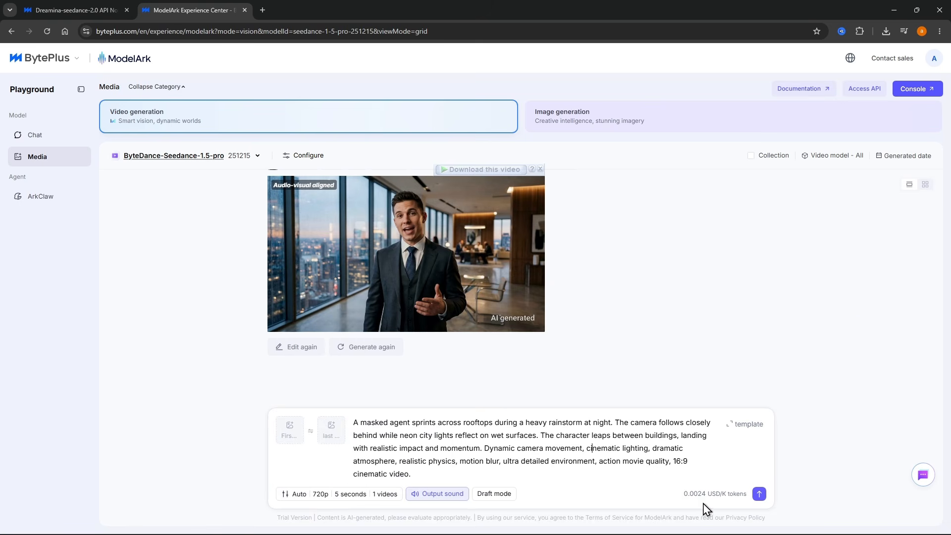
# Examine the aspect ratio wording at the end of the prompt and the token rate for the generation
pyautogui.moveTo(707, 506)
pyautogui.moveTo(674, 460); pyautogui.dragTo(702, 488)
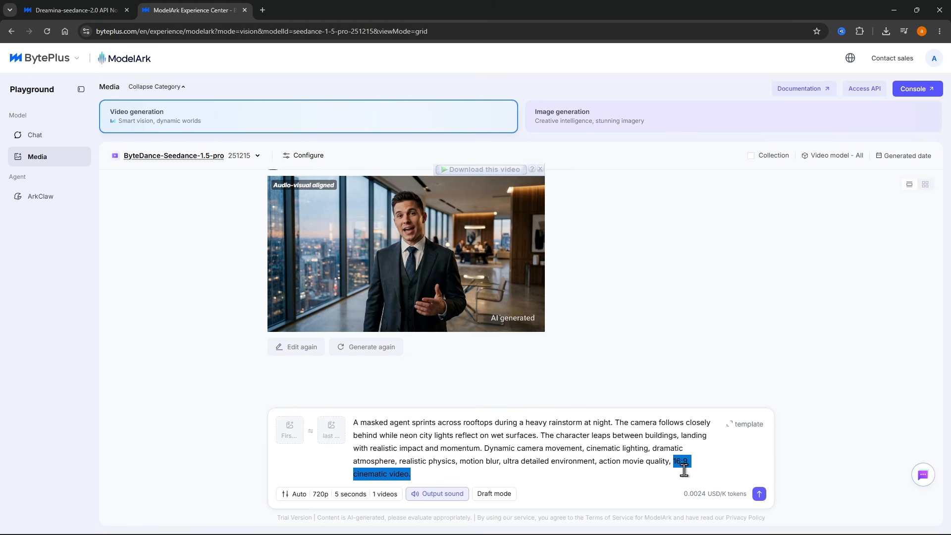
pyautogui.click(662, 465)
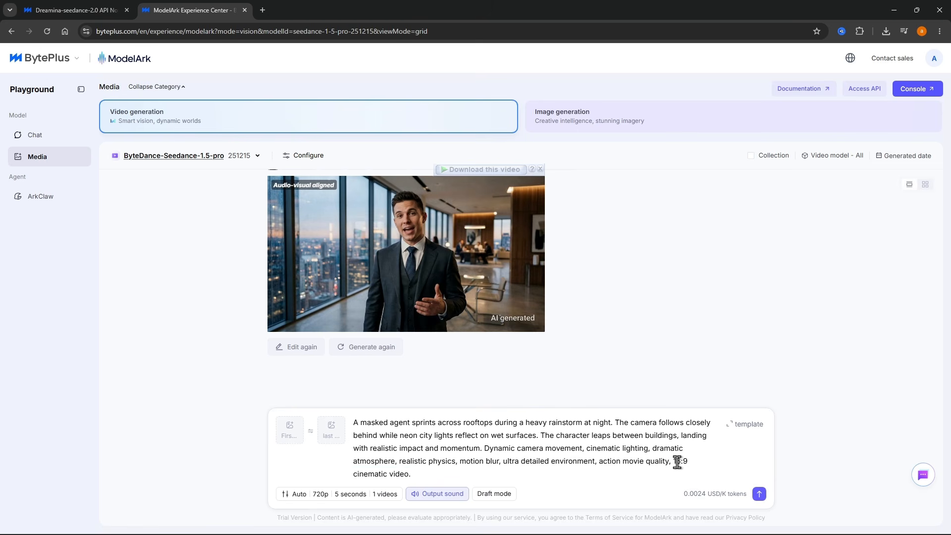
pyautogui.click(469, 448)
pyautogui.moveTo(683, 495); pyautogui.dragTo(726, 482)
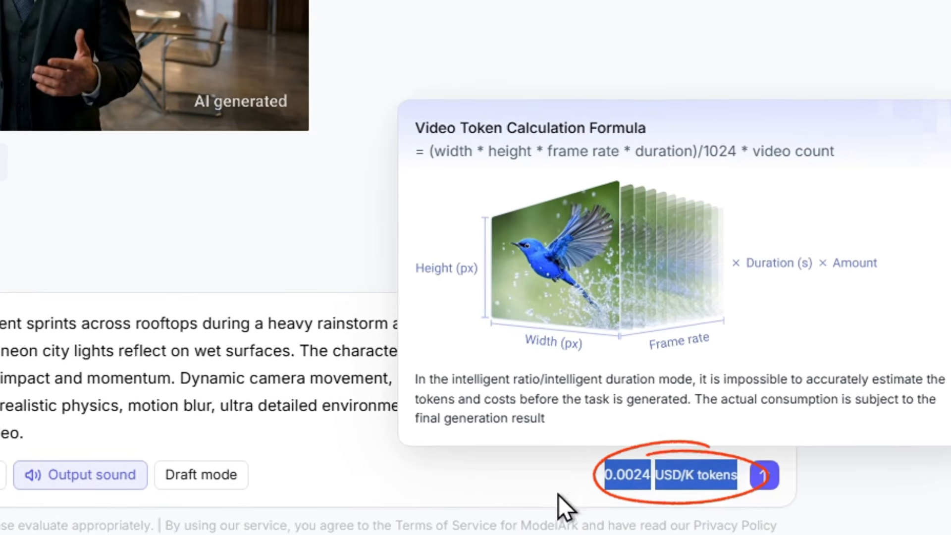
pyautogui.click(803, 98)
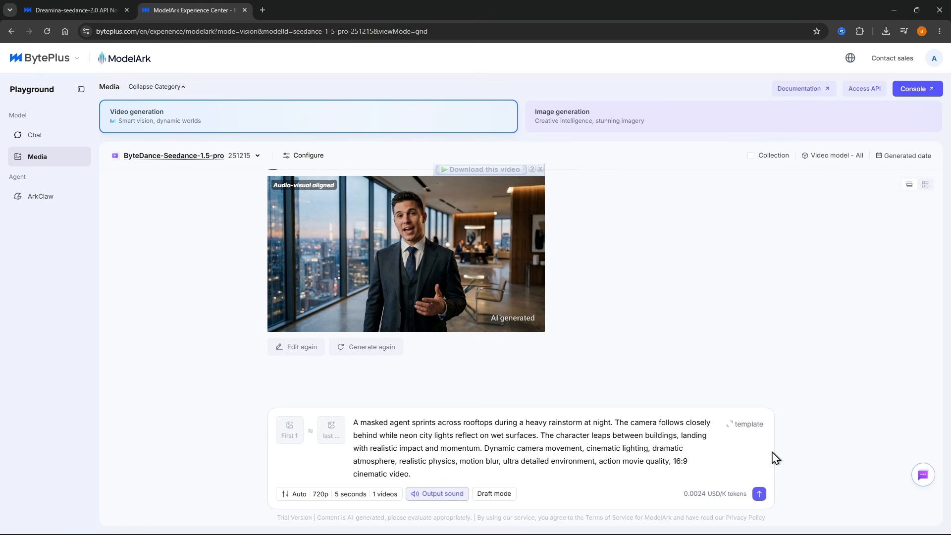
# Set the video resolution to 1080p and the duration to 12 seconds
pyautogui.click(313, 495)
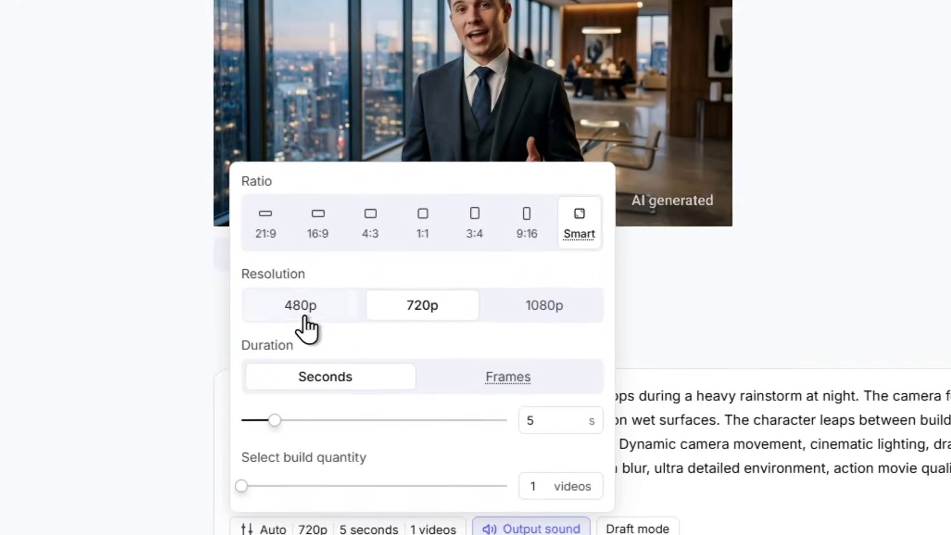
pyautogui.click(318, 376)
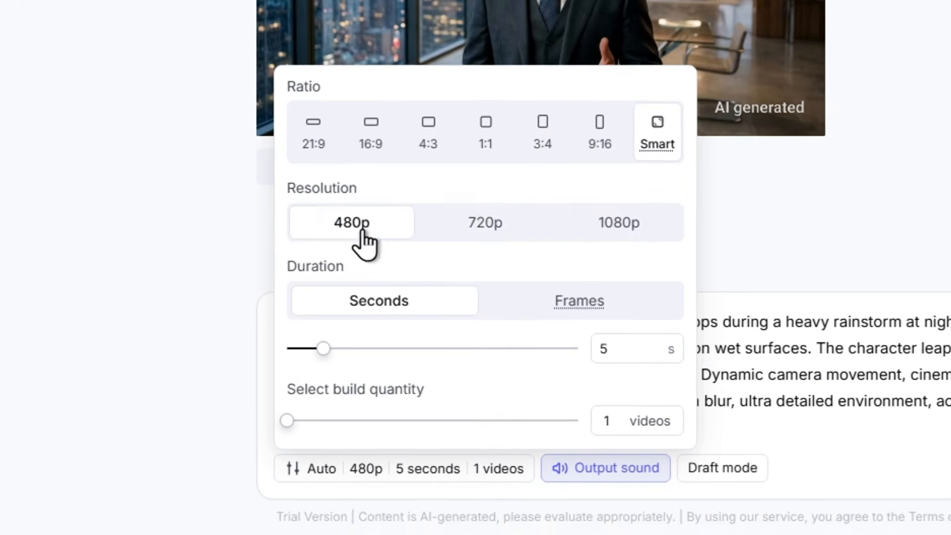
pyautogui.click(480, 229)
pyautogui.click(630, 230)
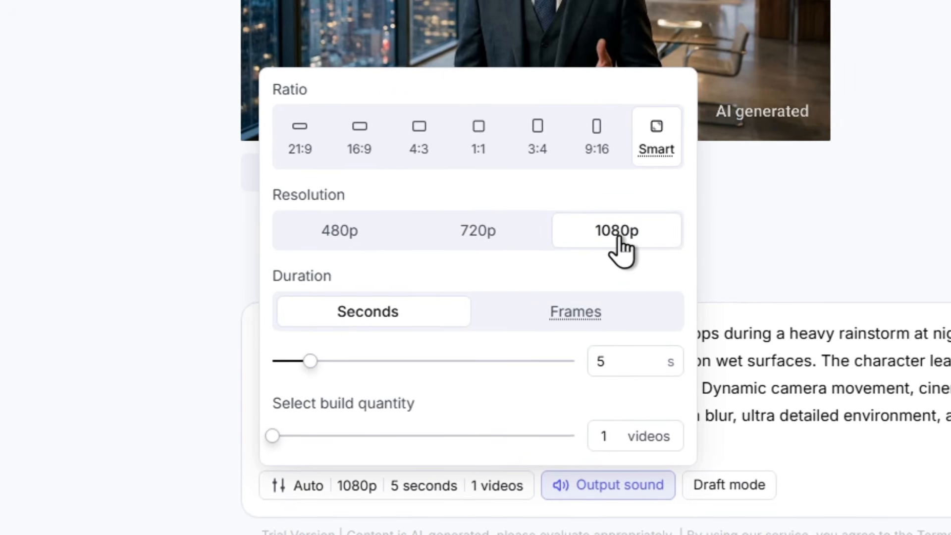
pyautogui.moveTo(310, 365); pyautogui.dragTo(583, 370)
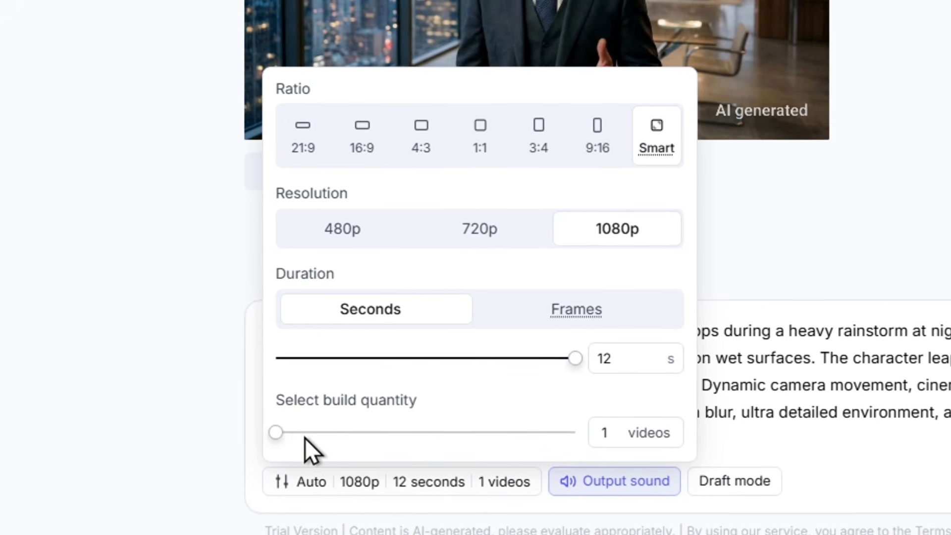
pyautogui.moveTo(279, 434); pyautogui.dragTo(271, 487)
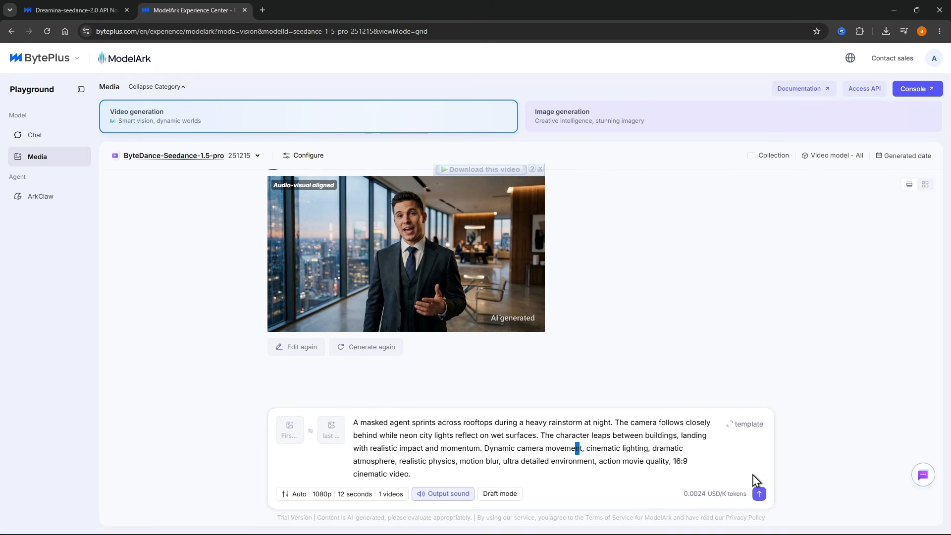
pyautogui.moveTo(674, 461); pyautogui.dragTo(726, 479)
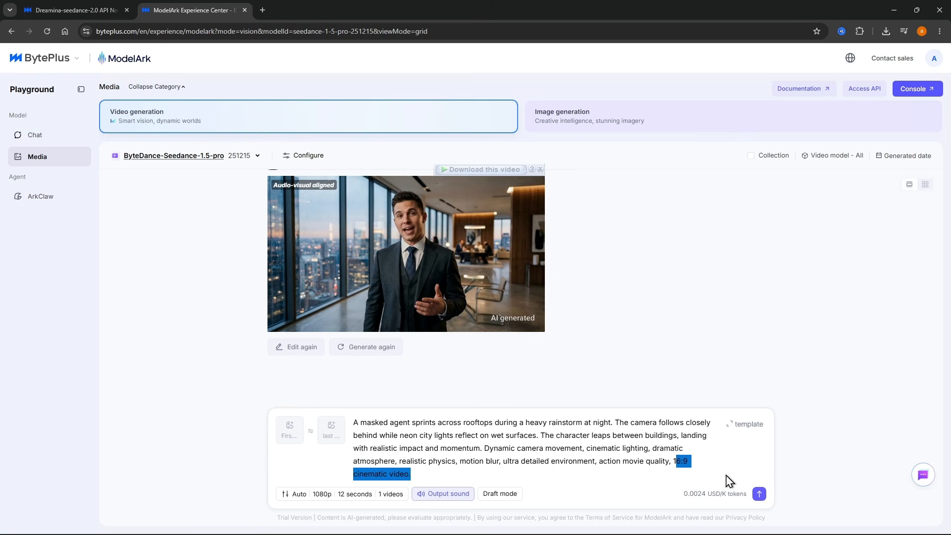
pyautogui.click(610, 460)
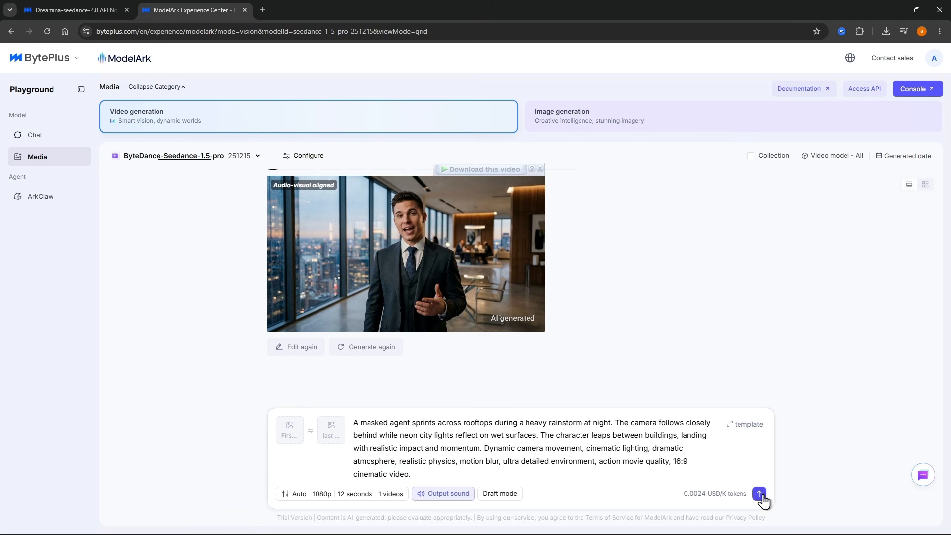